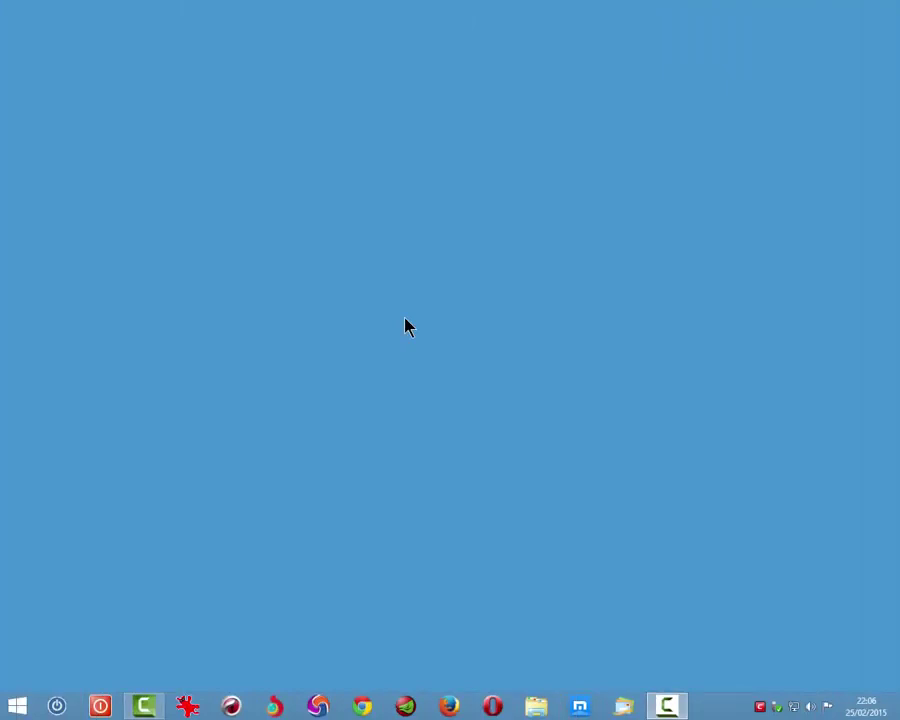
- View the options in the desktop's Impostazioni pane and dismiss it
key(super+c)
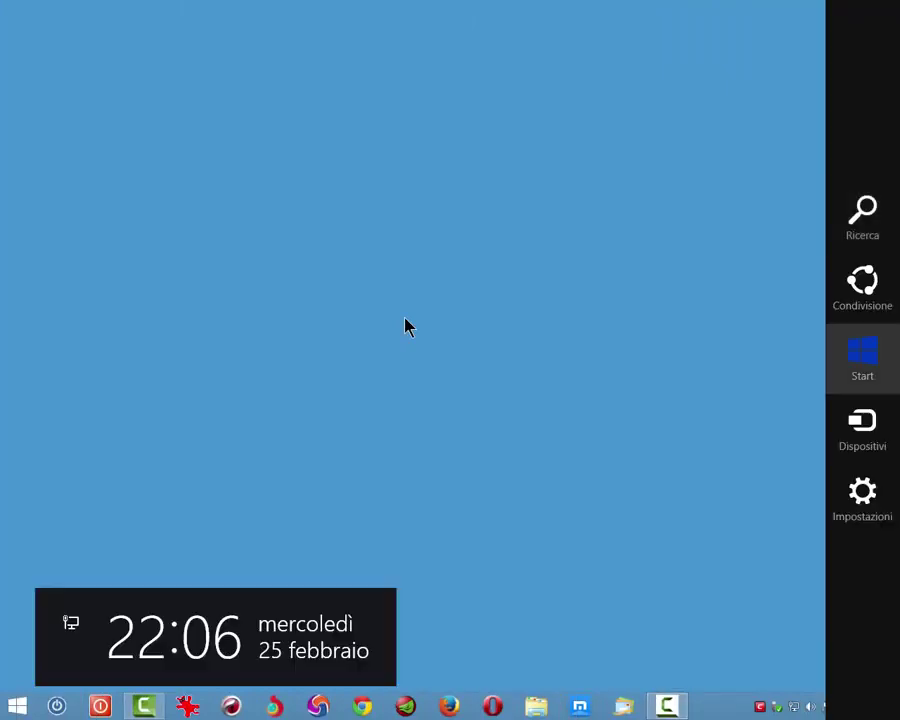
click(864, 522)
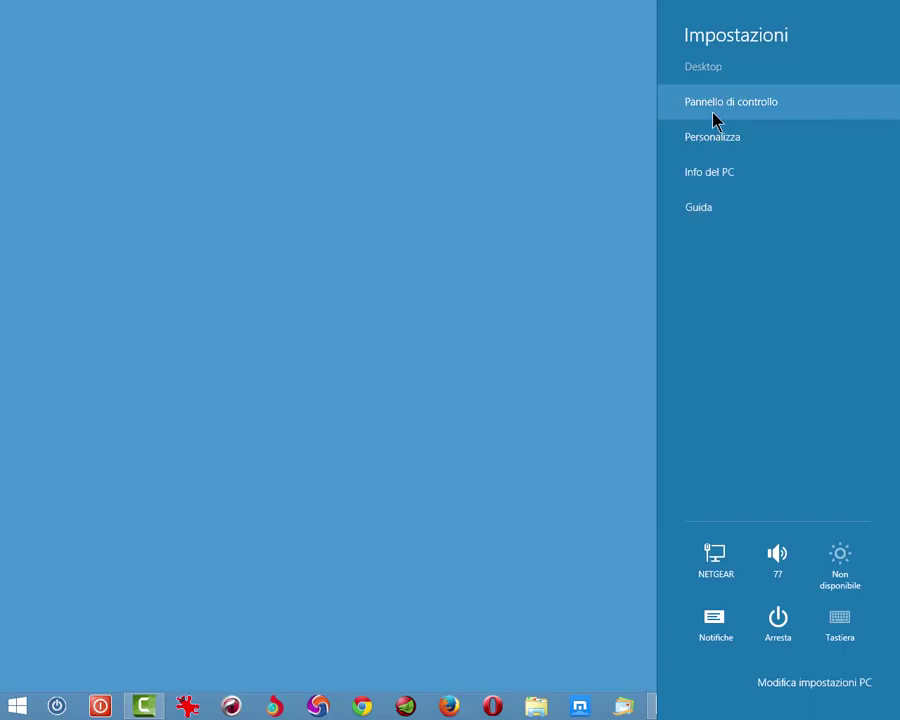
click(597, 188)
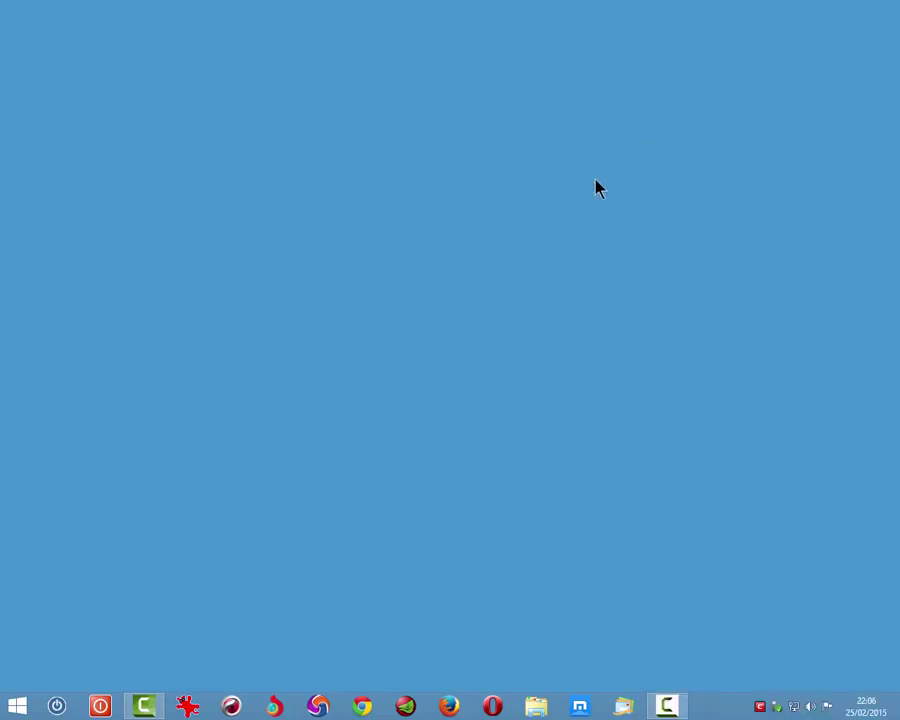
- Open the Personalizza settings for the Start screen
key(super)
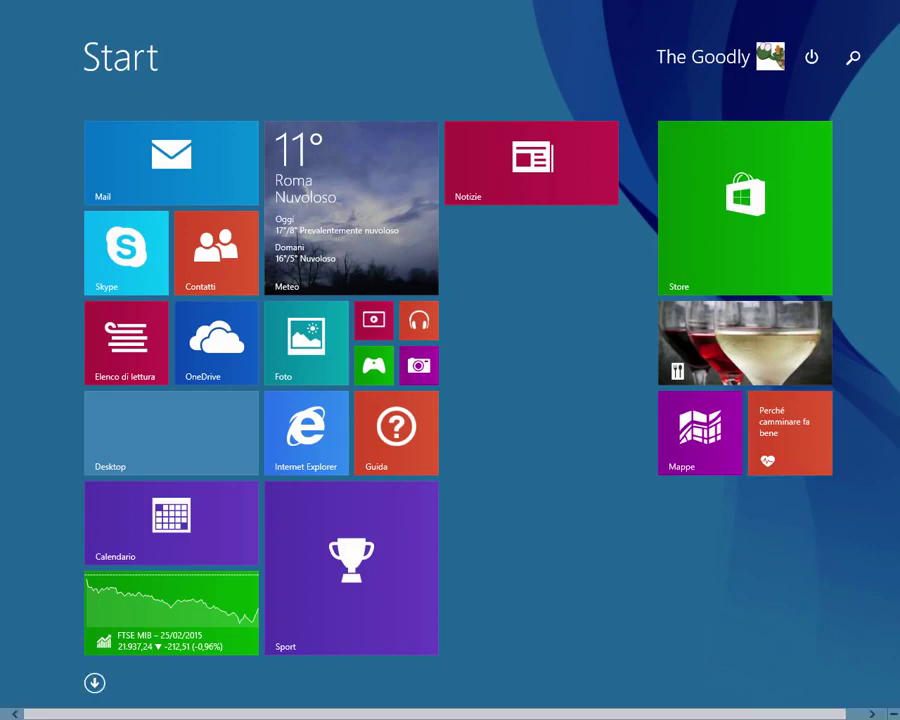
mouse_move(890, 466)
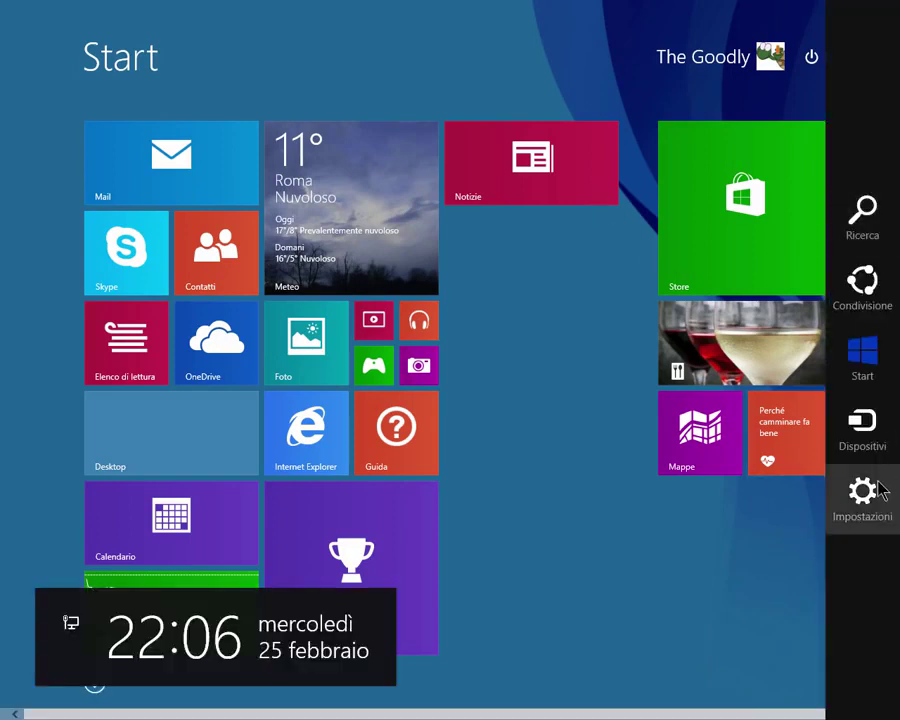
click(880, 490)
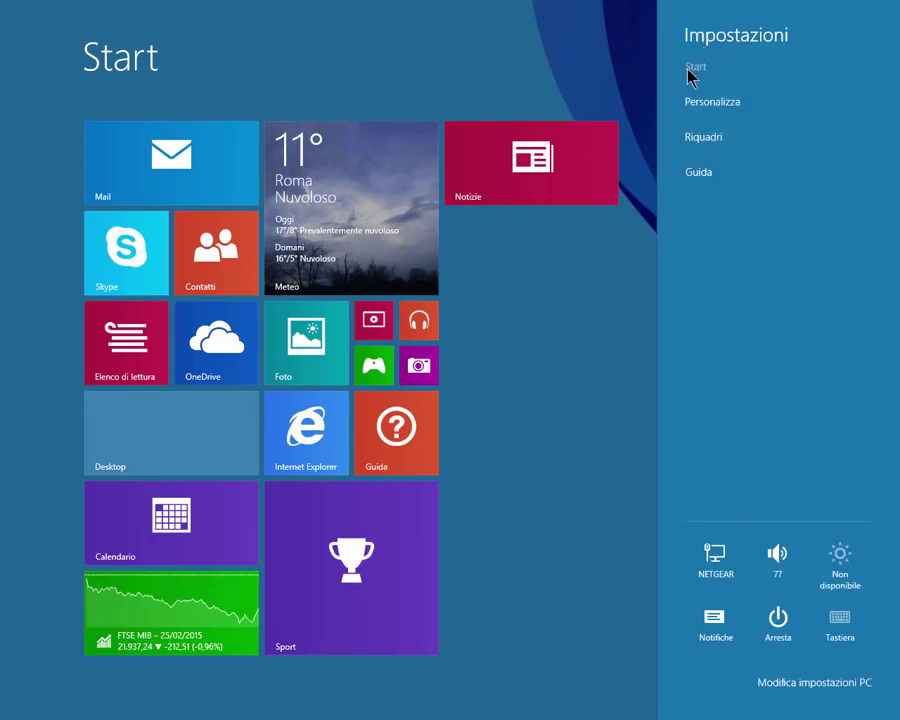
click(726, 104)
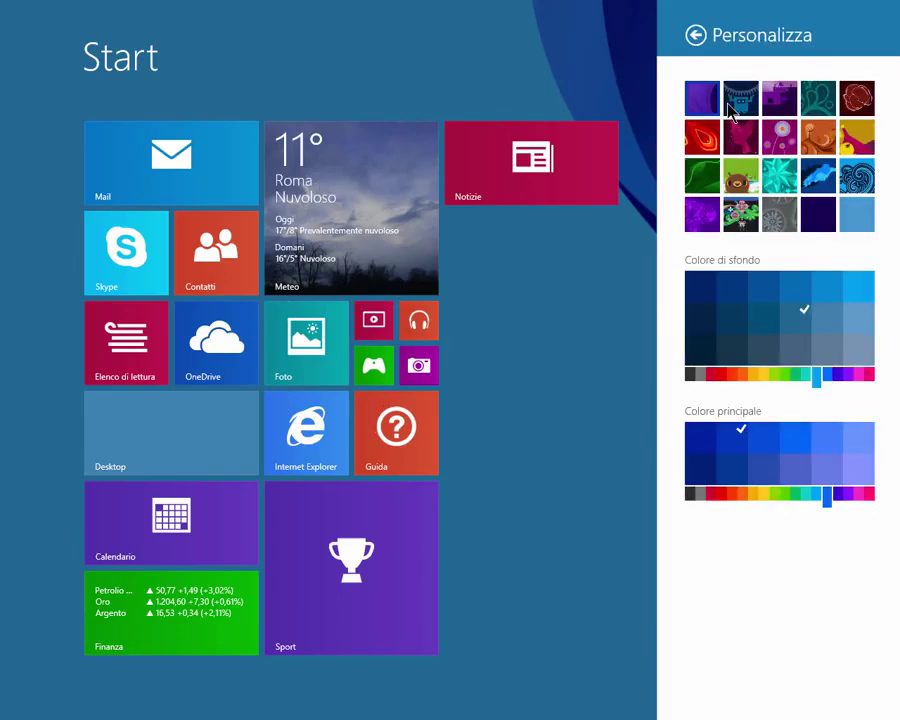
- Try the red, pink floral and teal geometric backgrounds on the Start screen, ending with the plain desktop background
click(716, 137)
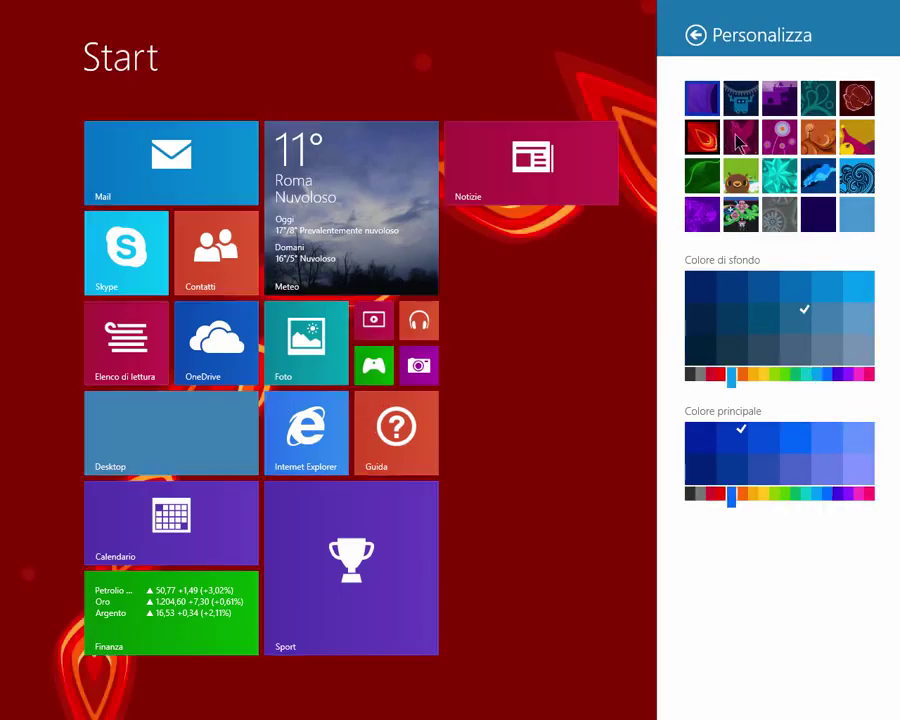
click(740, 142)
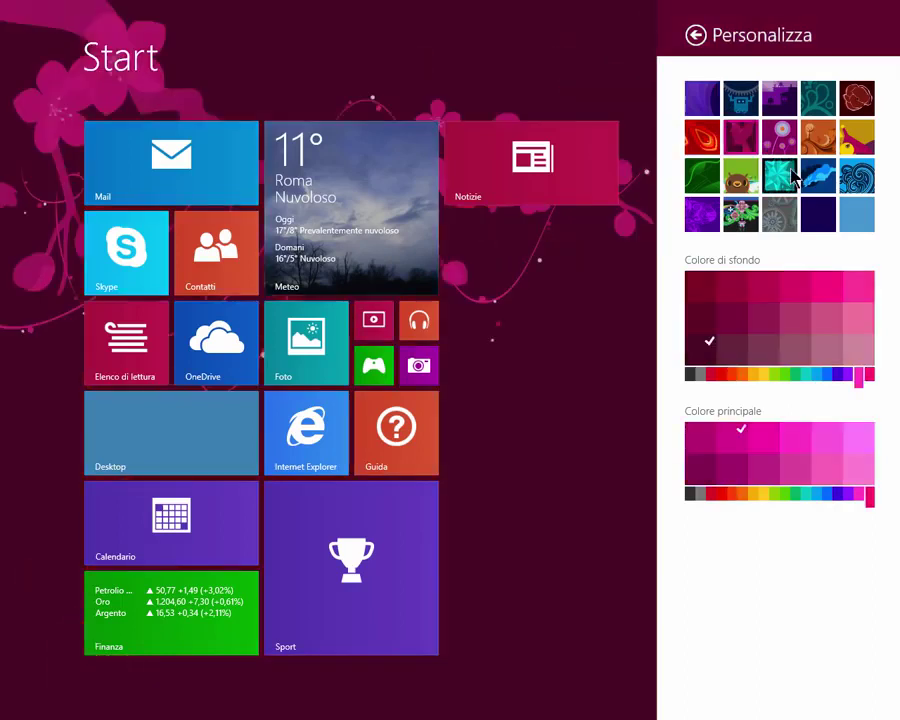
click(791, 175)
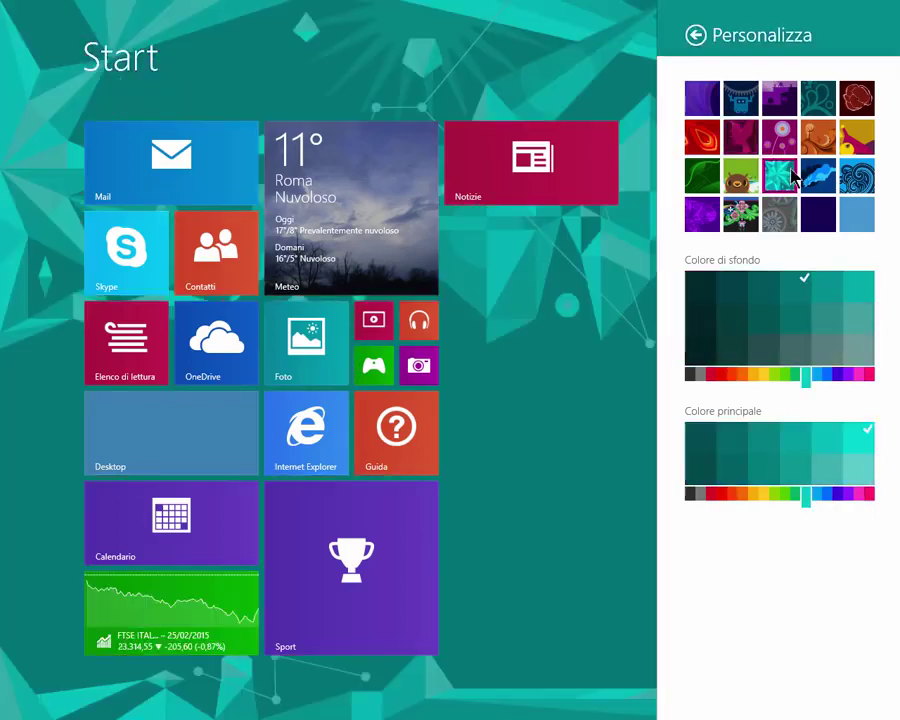
click(852, 209)
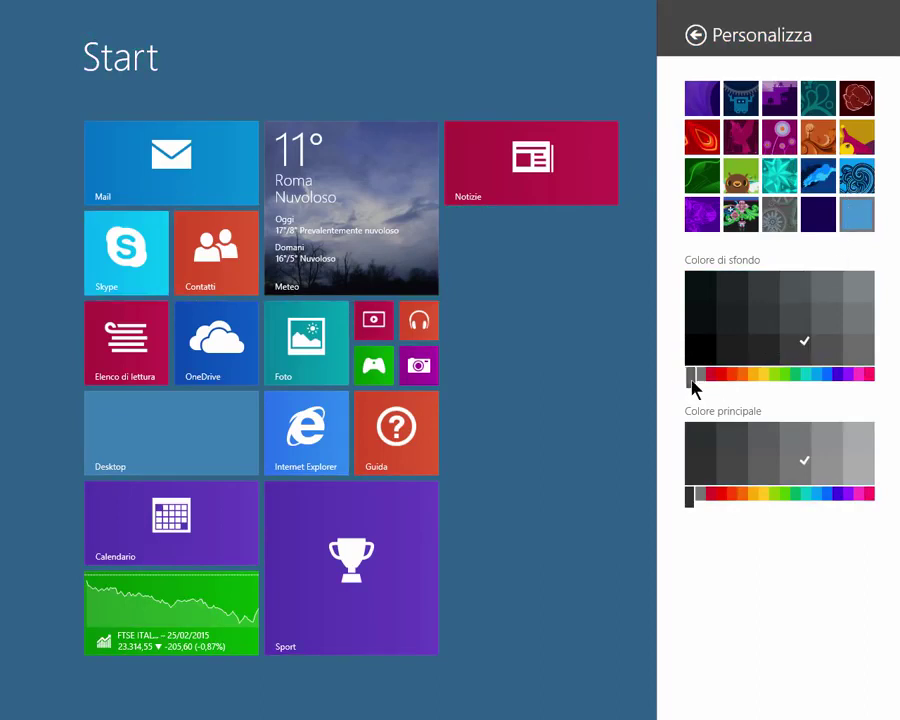
- Try several green shades as the Start screen's Colore di sfondo, ending with a lighter green
drag(689, 382, 775, 378)
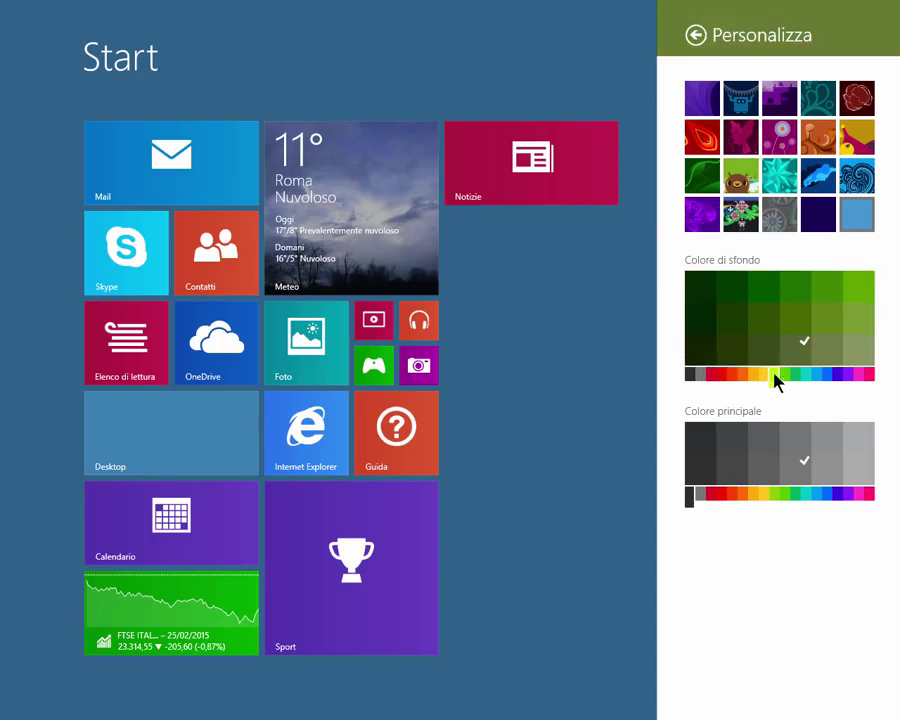
click(766, 298)
click(748, 322)
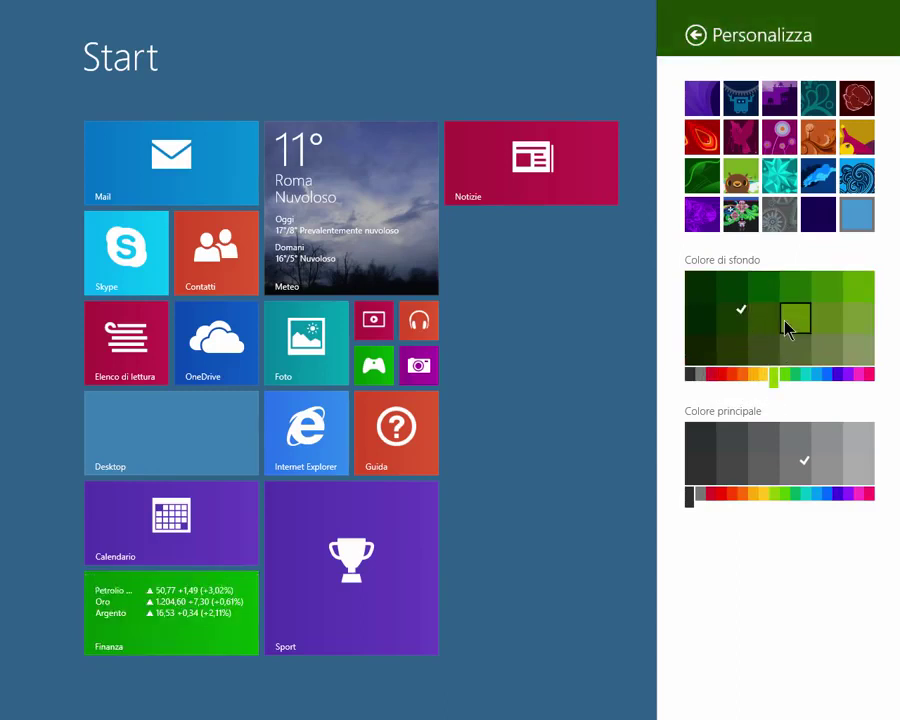
click(788, 325)
click(832, 326)
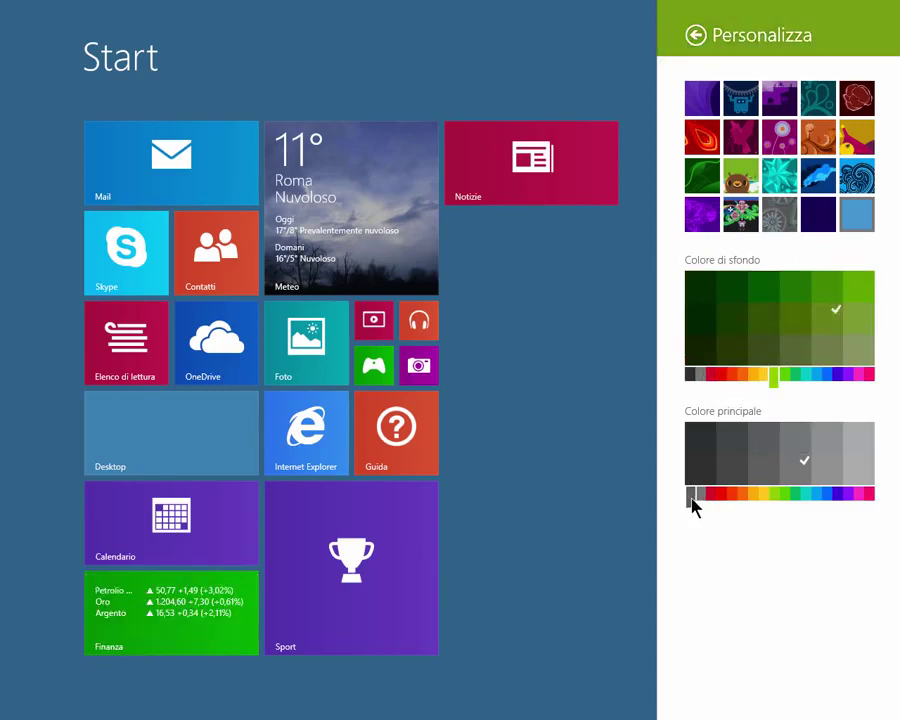
- Try orange and red hues as the Colore principale, ending with a bright red shade
drag(689, 495, 721, 498)
click(752, 496)
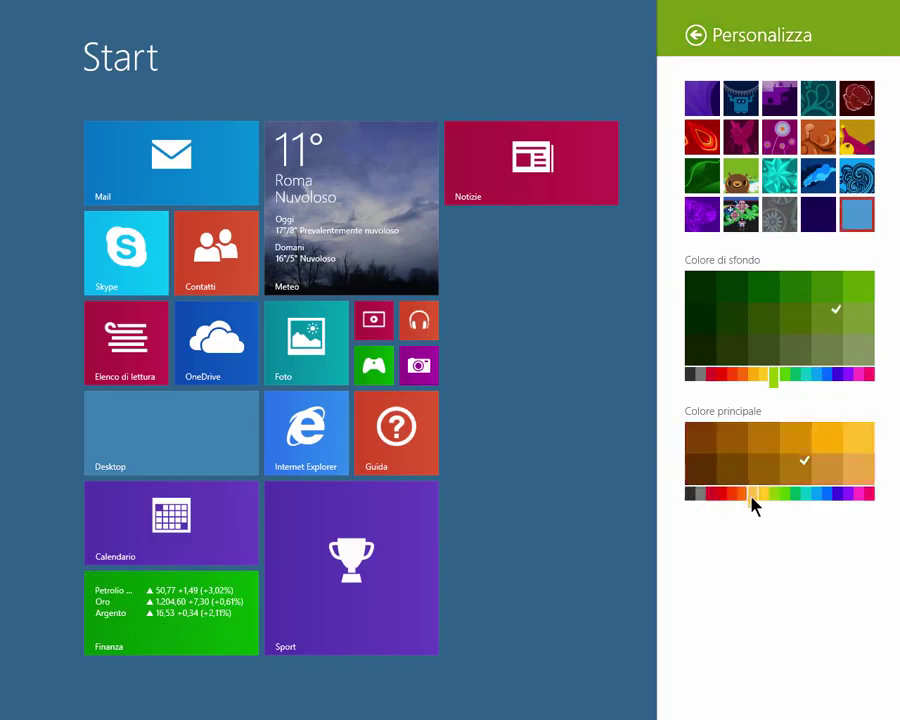
click(721, 496)
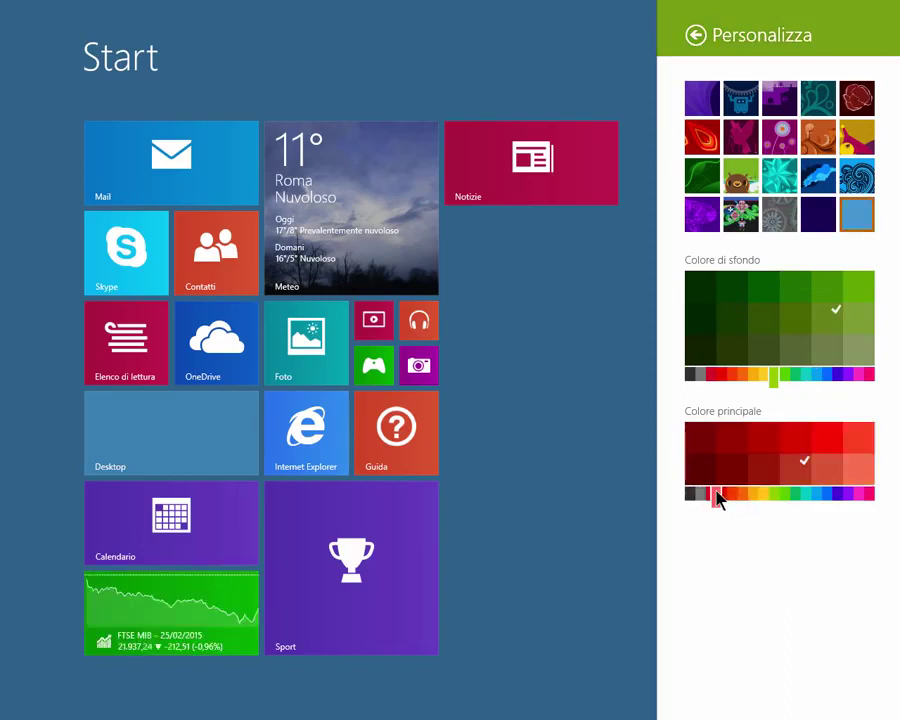
click(744, 444)
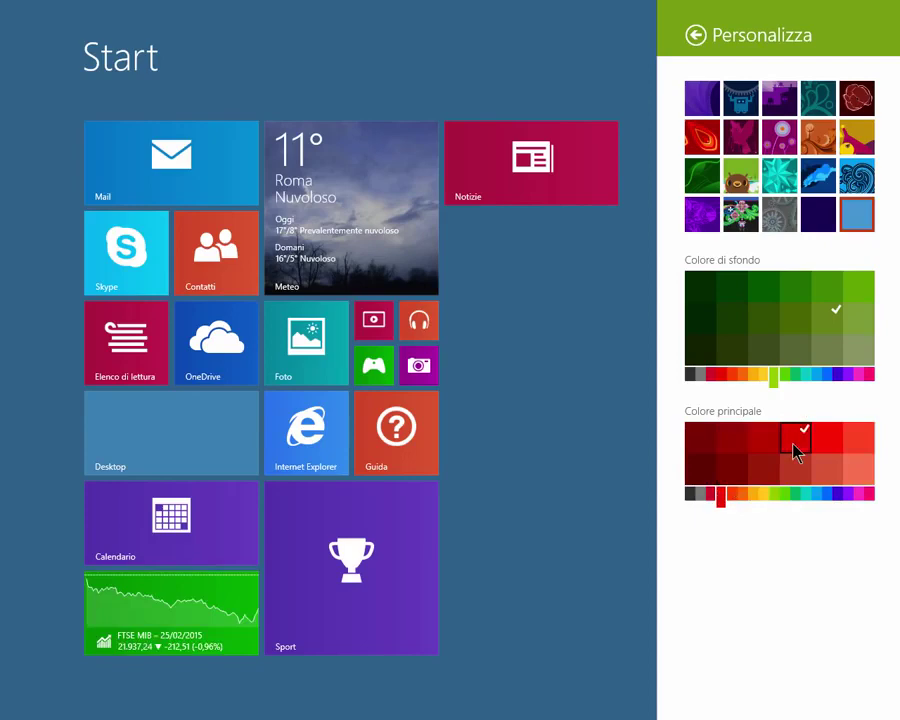
- Try the purple curved and green cartoon backgrounds, combining the cartoon one with a very dark red Colore principale
click(698, 94)
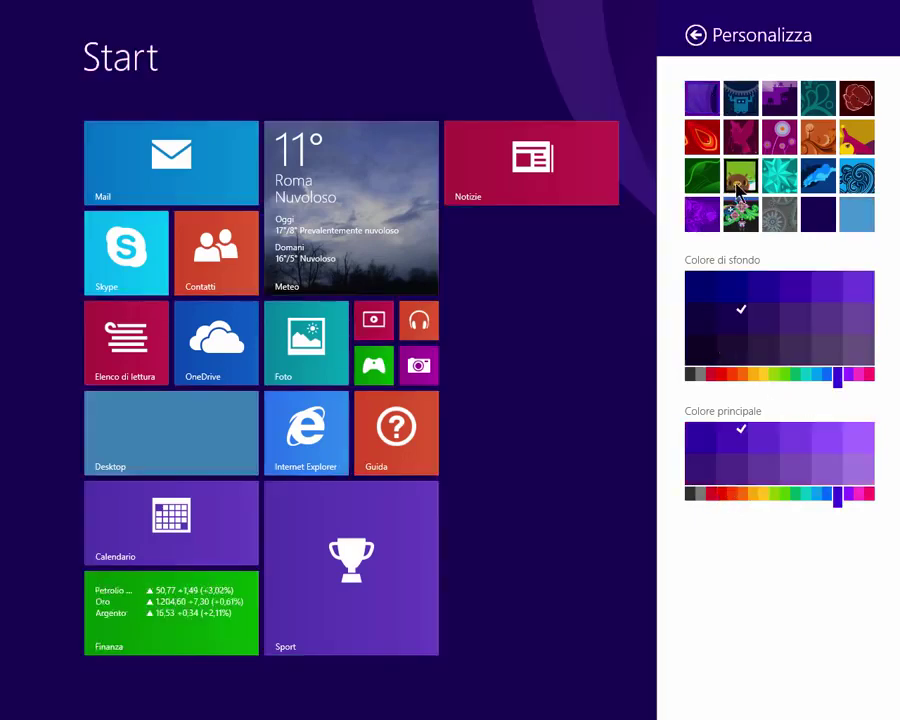
click(737, 185)
click(733, 494)
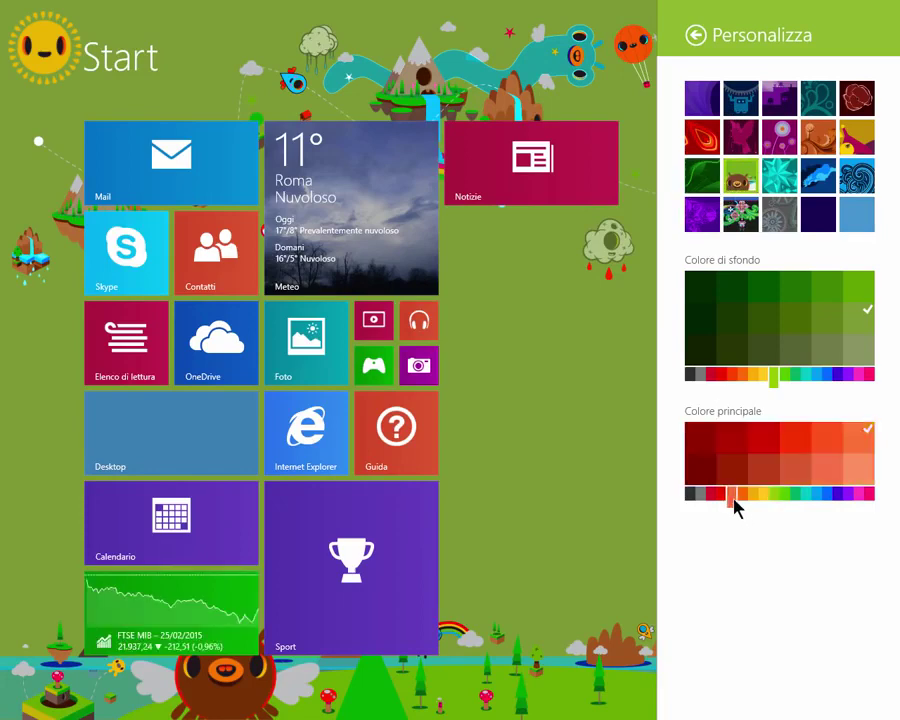
drag(735, 505, 721, 504)
click(733, 470)
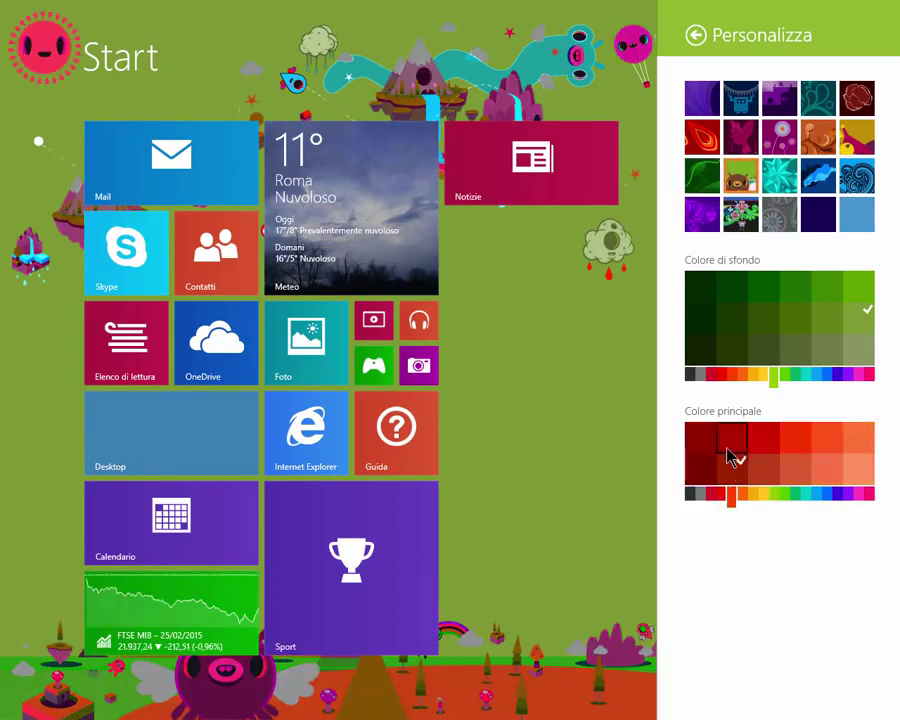
click(704, 442)
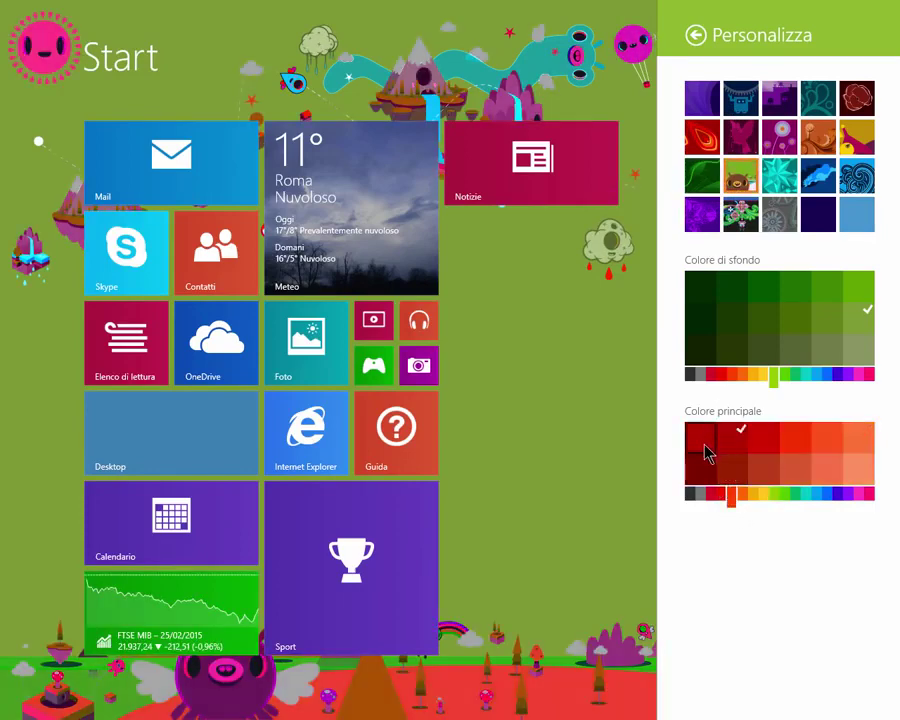
click(704, 470)
- Apply the purple swirl background to the Start screen and set its Colore di sfondo to dark blue
click(712, 225)
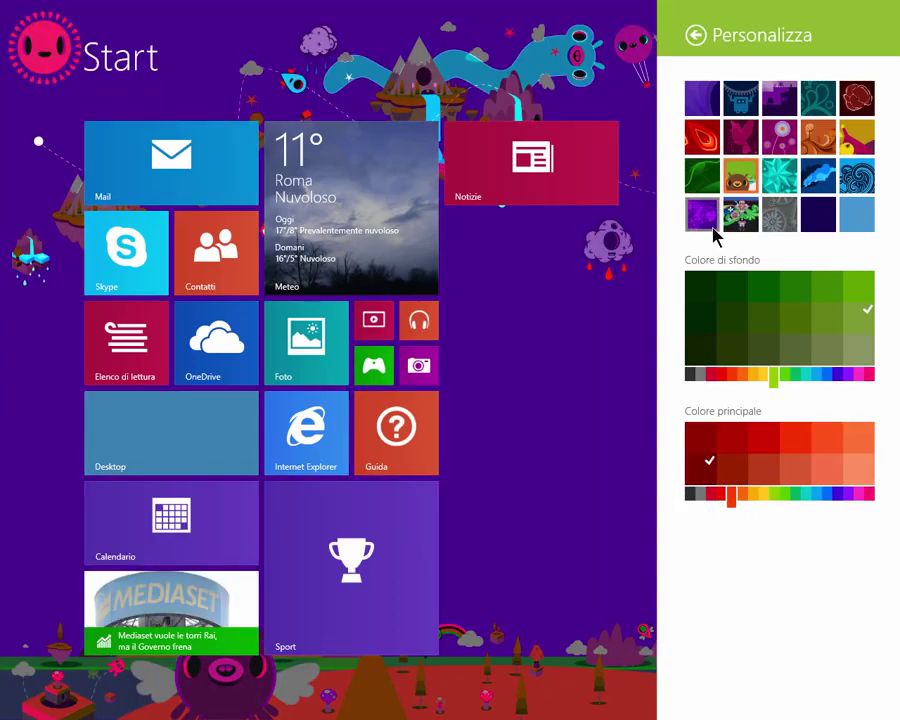
click(827, 376)
click(766, 318)
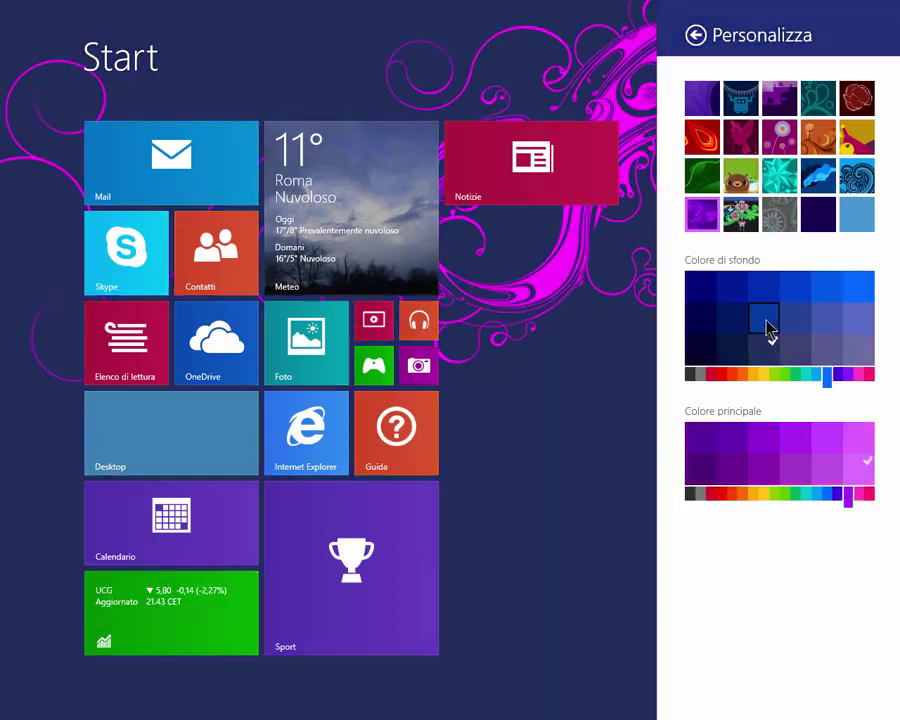
click(711, 294)
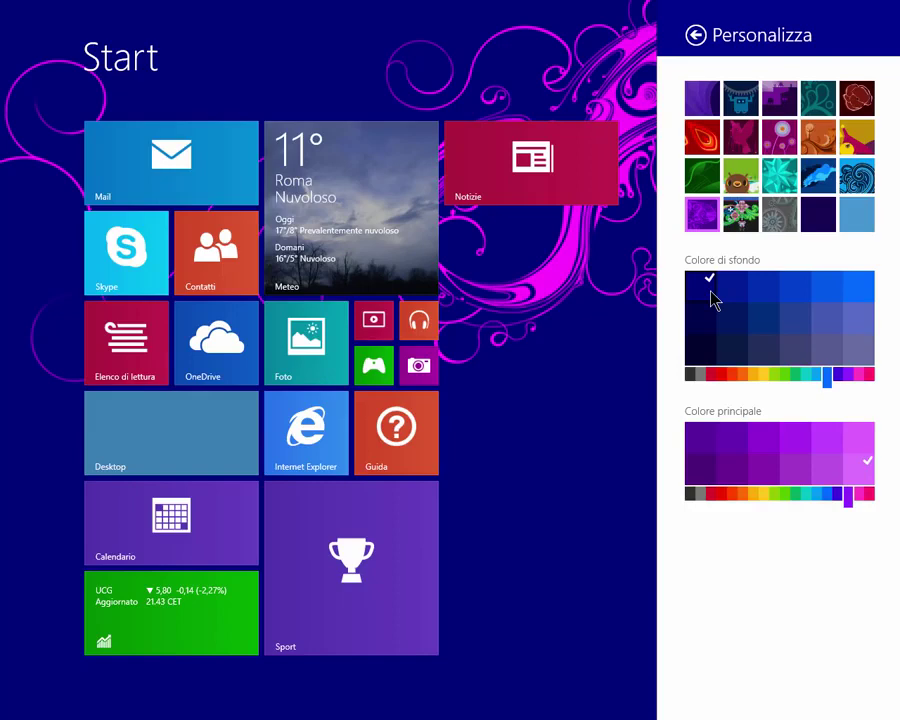
- In the Riquadri settings, set "Mostra più app nella visualizzazione App" to No and show the App view
click(695, 37)
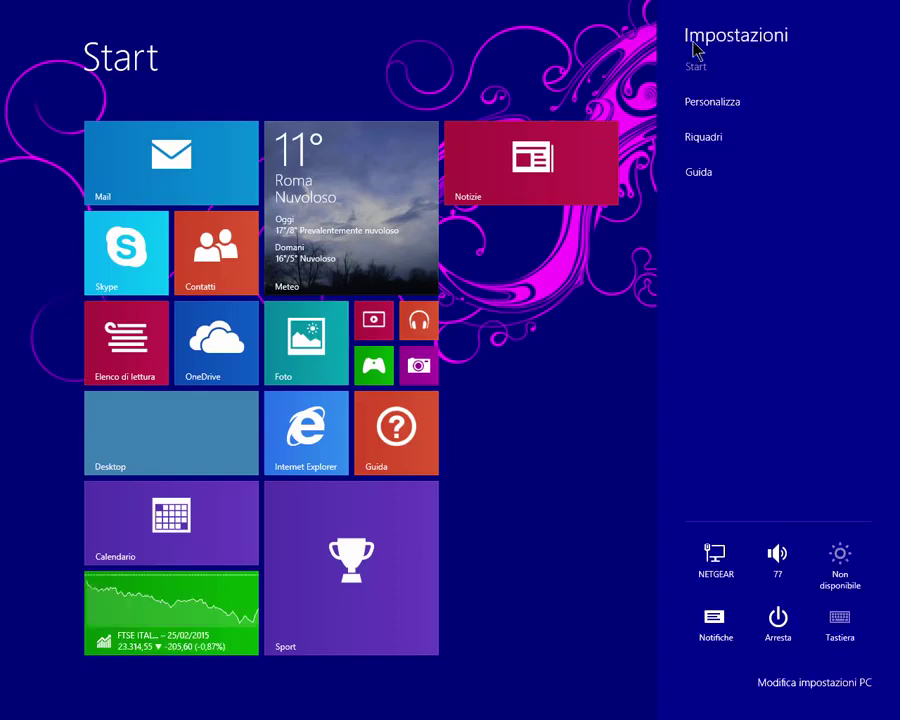
click(704, 140)
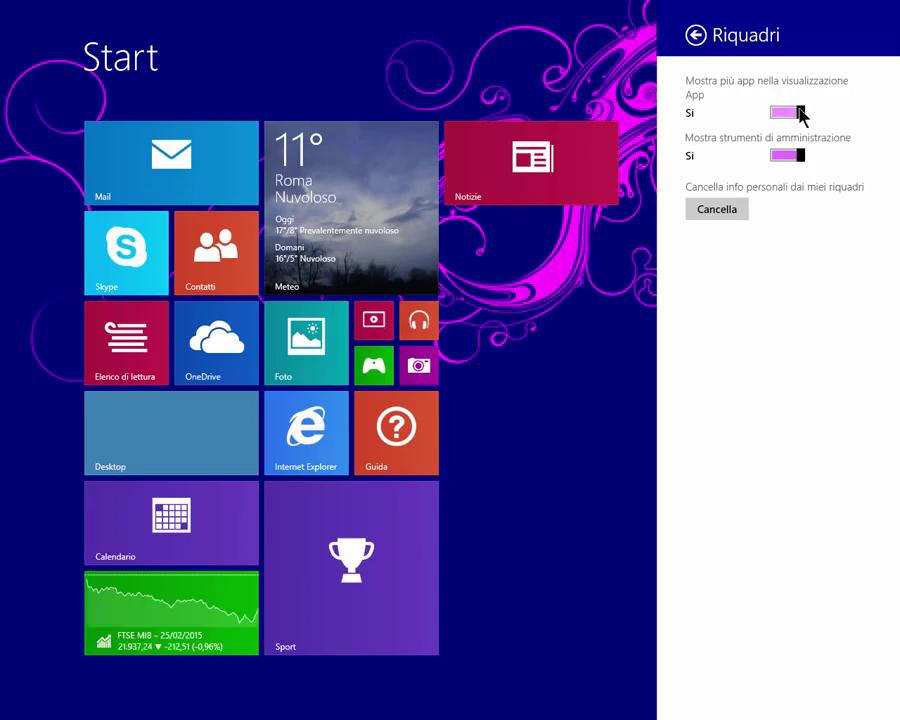
drag(800, 114, 771, 116)
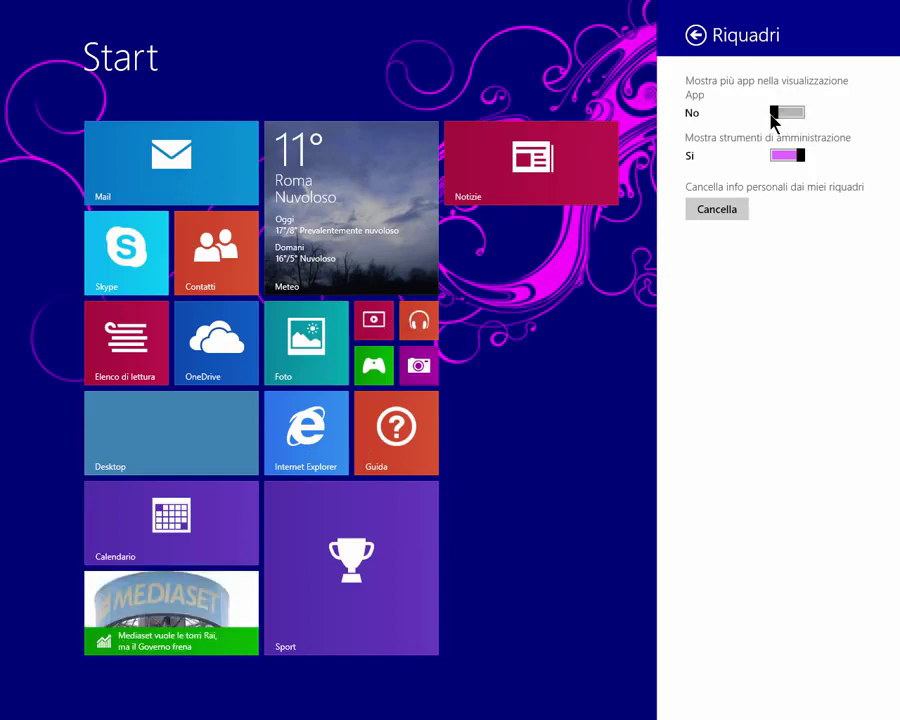
click(100, 685)
click(93, 683)
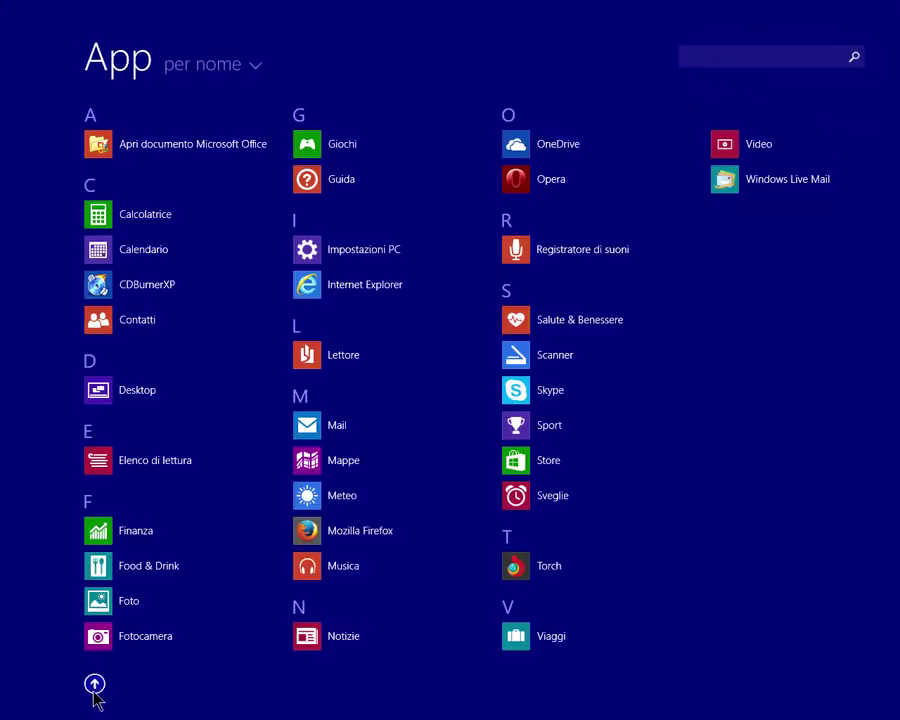
mouse_move(5, 712)
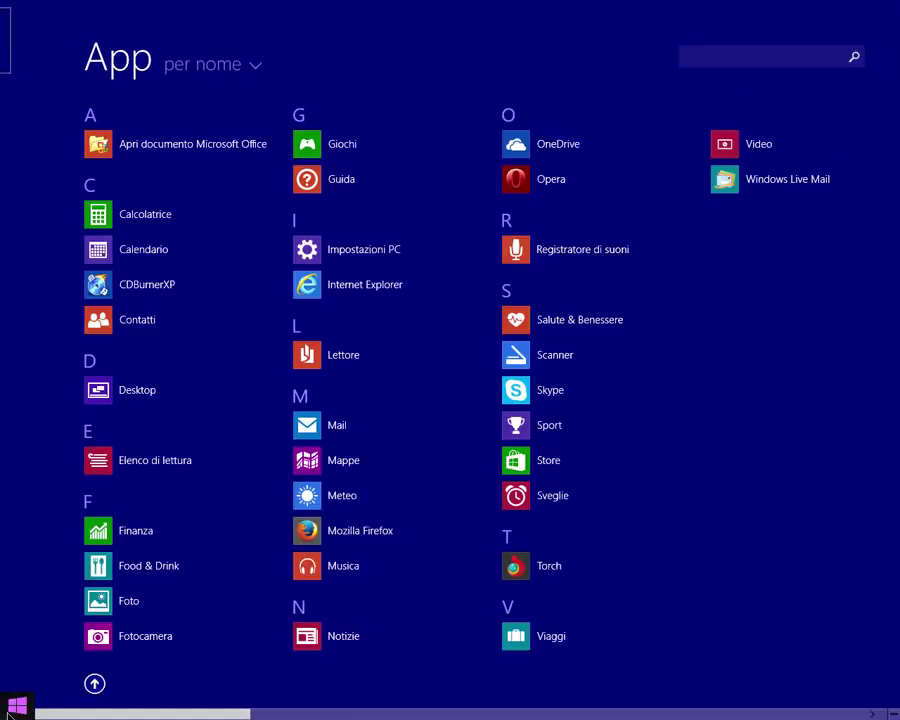
- Set "Mostra più app nella visualizzazione App" to Sì in the Riquadri settings and browse the App view to Strumenti amministrazione
key(super+c)
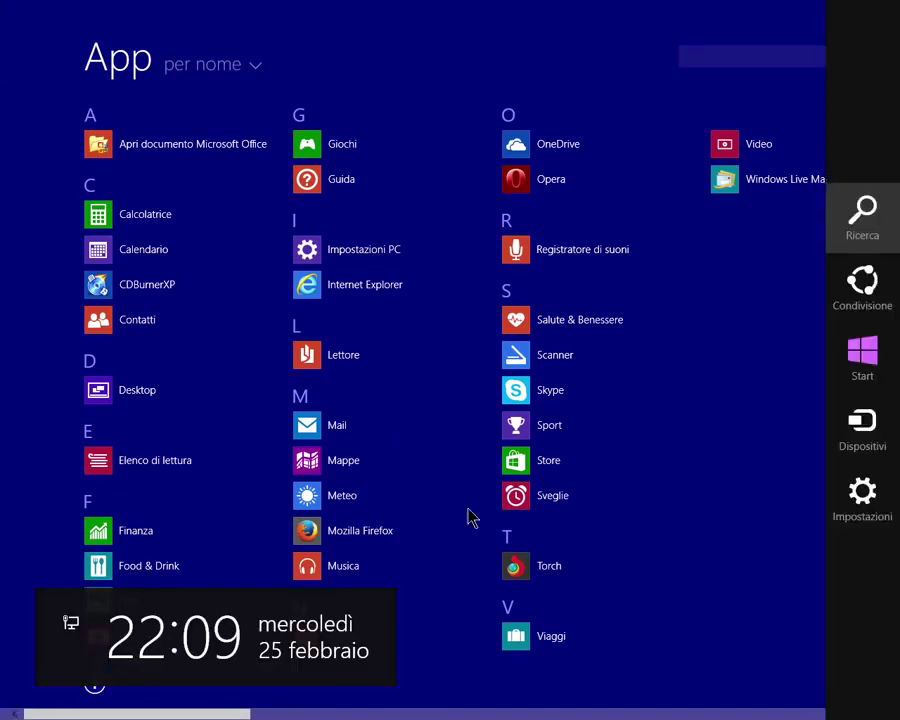
click(852, 515)
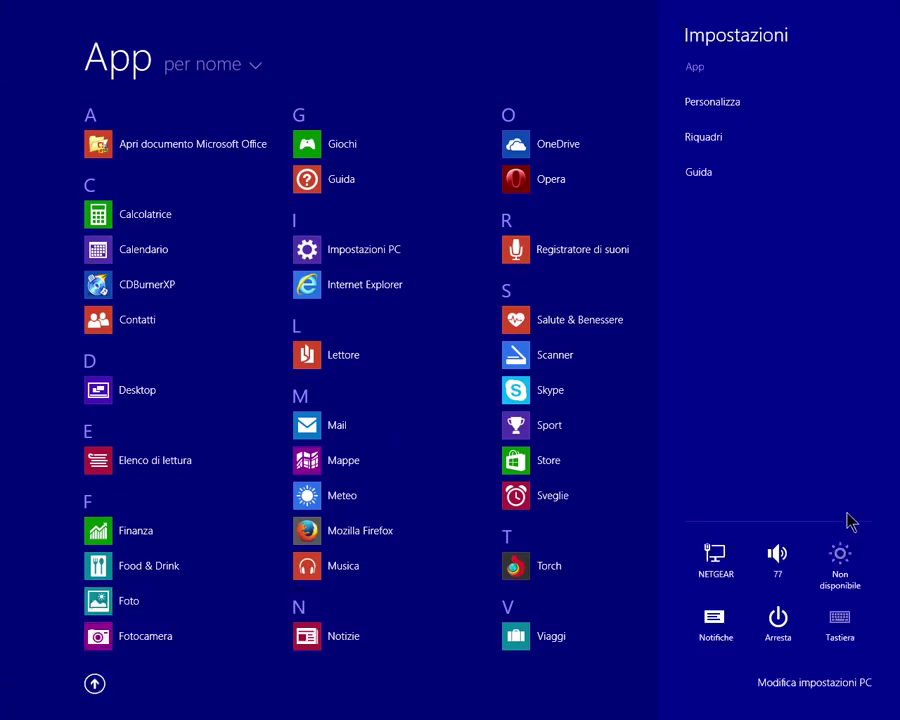
click(712, 138)
click(800, 114)
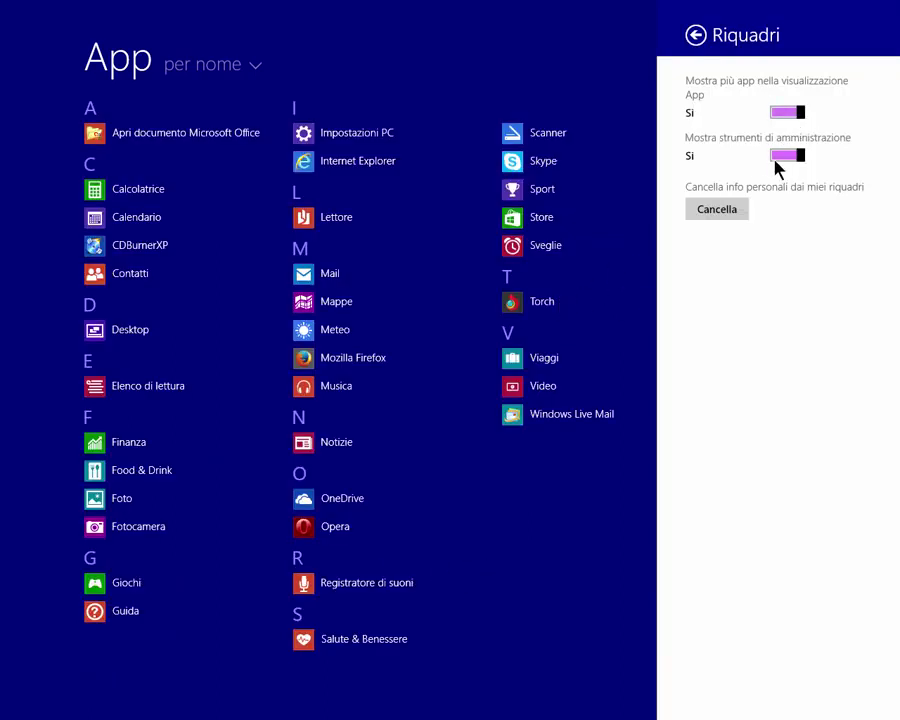
drag(792, 160, 812, 161)
click(565, 428)
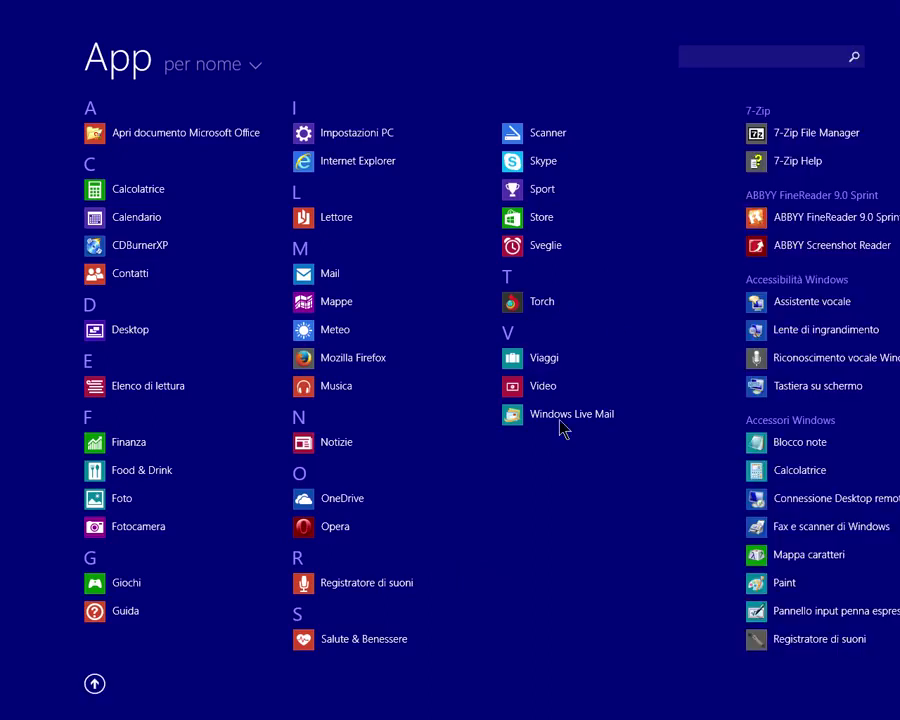
drag(272, 716, 802, 716)
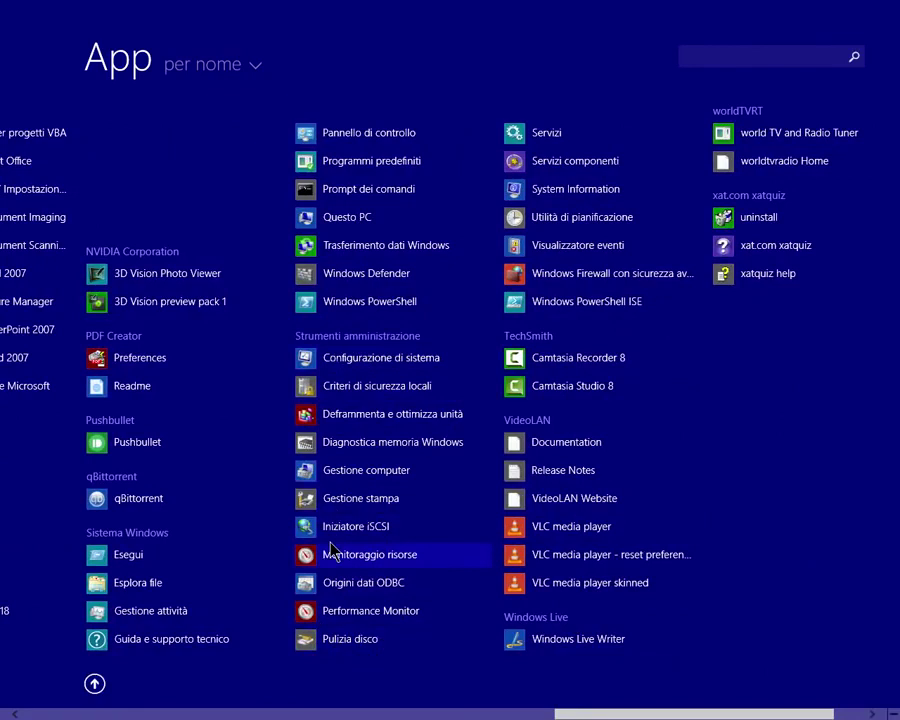
- In the Riquadri settings, set "Mostra strumenti di amministrazione" to No and return to the App view
key(super+c)
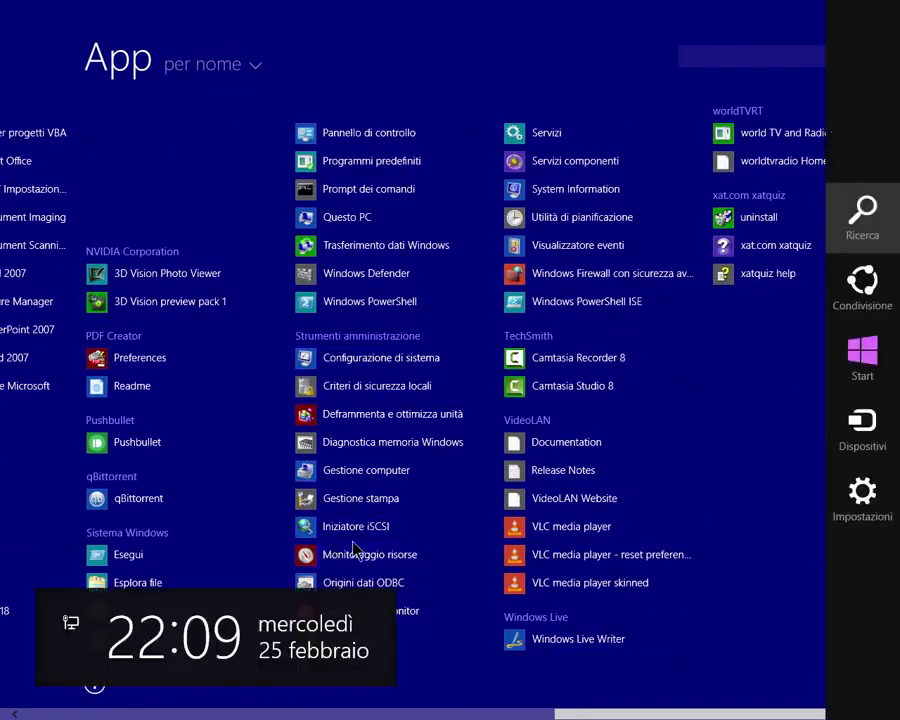
click(870, 532)
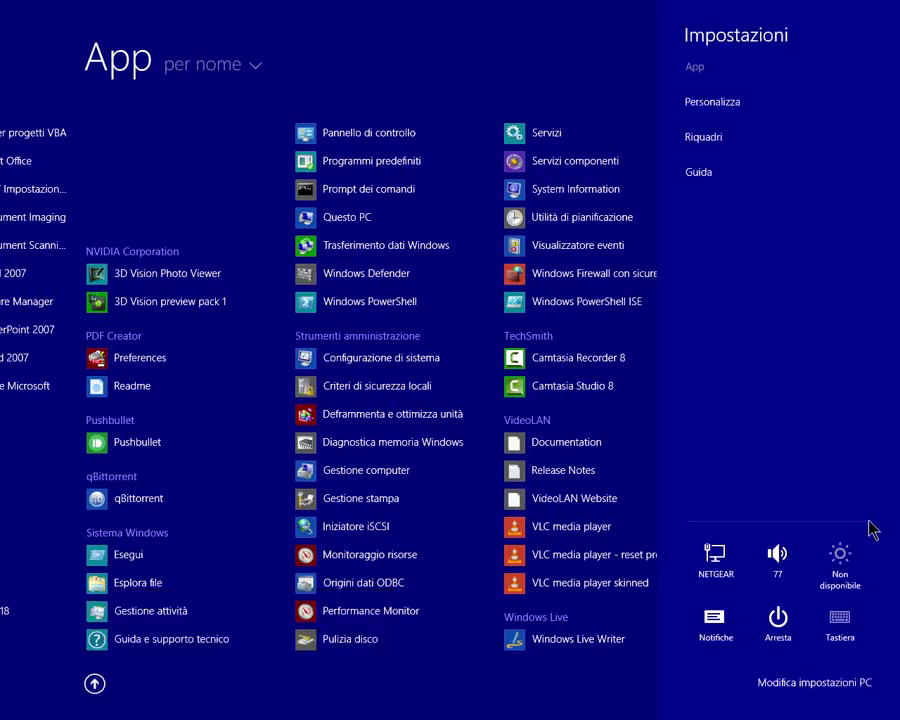
click(712, 152)
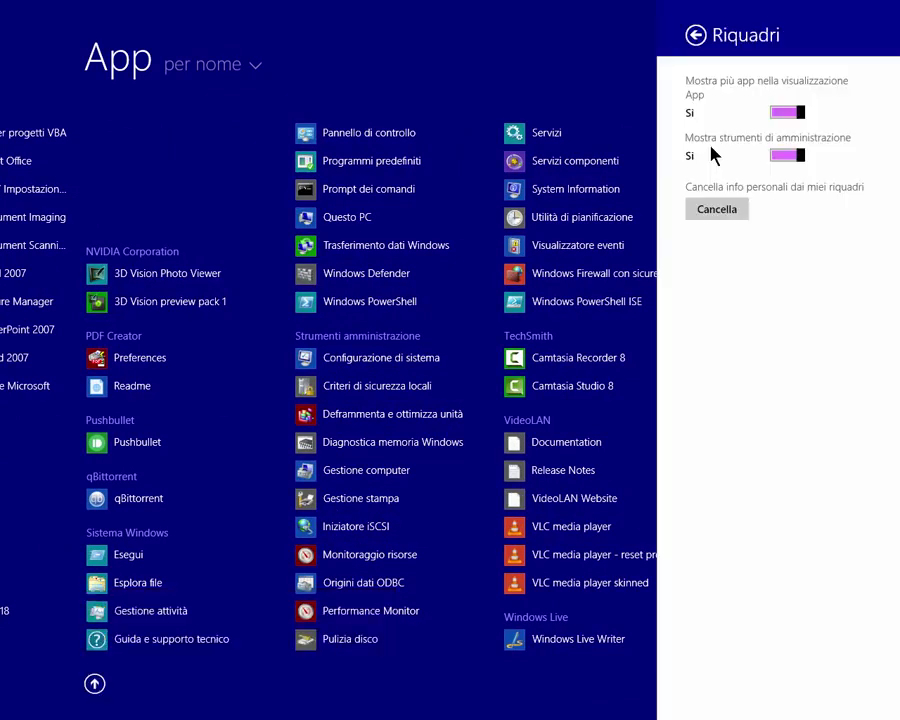
click(796, 158)
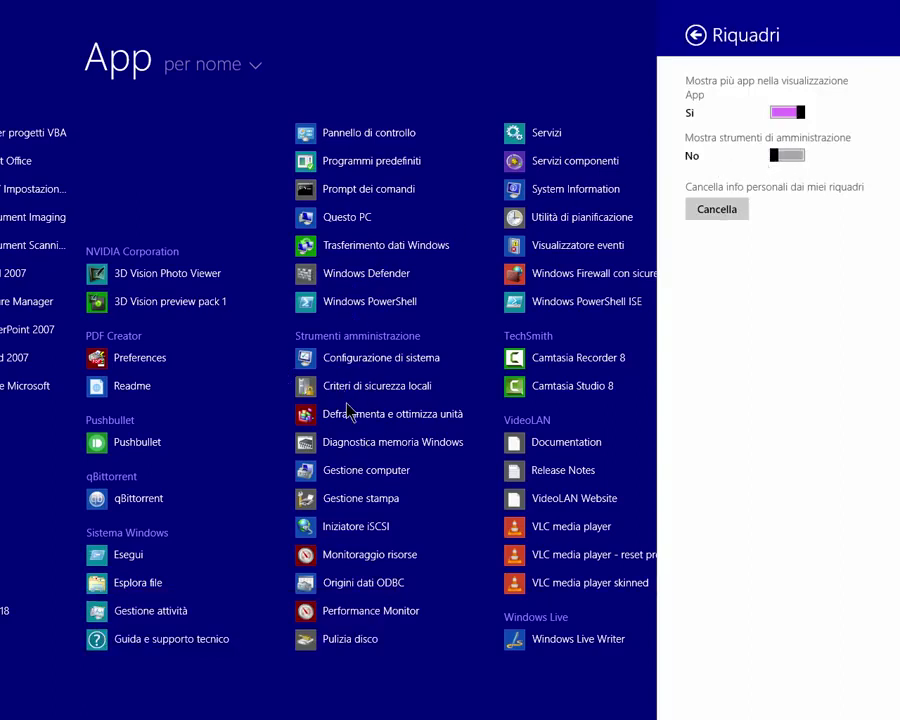
click(272, 400)
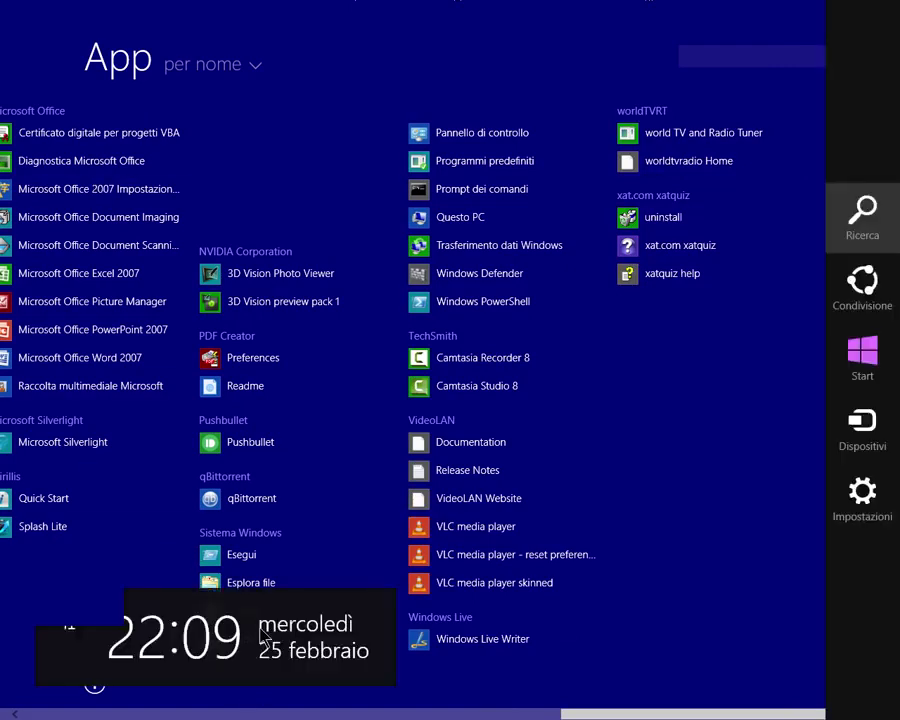
- In the Riquadri settings, set "Mostra strumenti di amministrazione" to Sì and clear the personal info from the tiles
key(super+i)
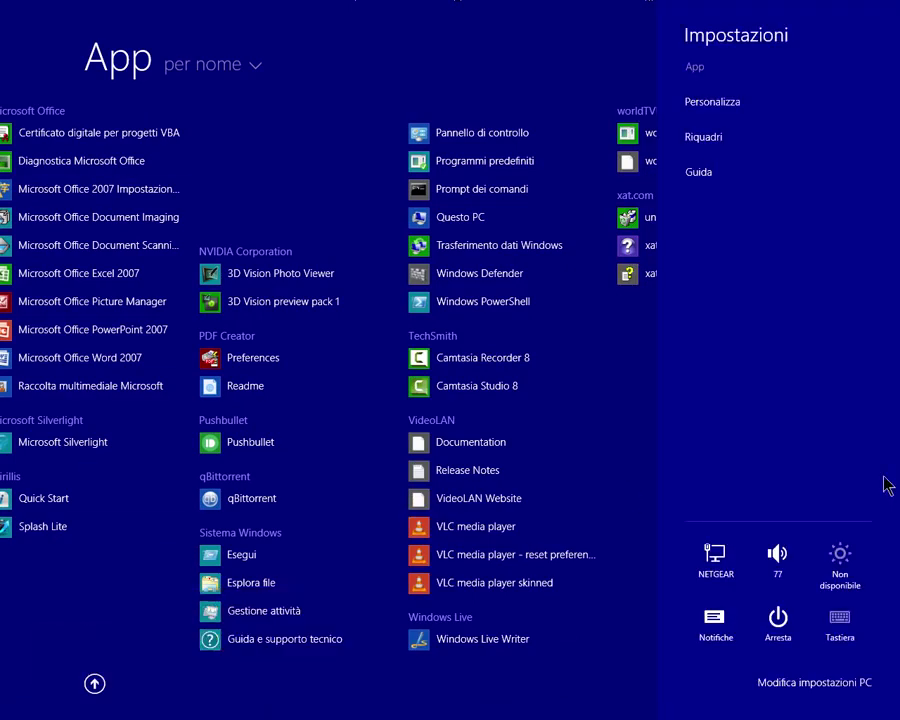
click(733, 148)
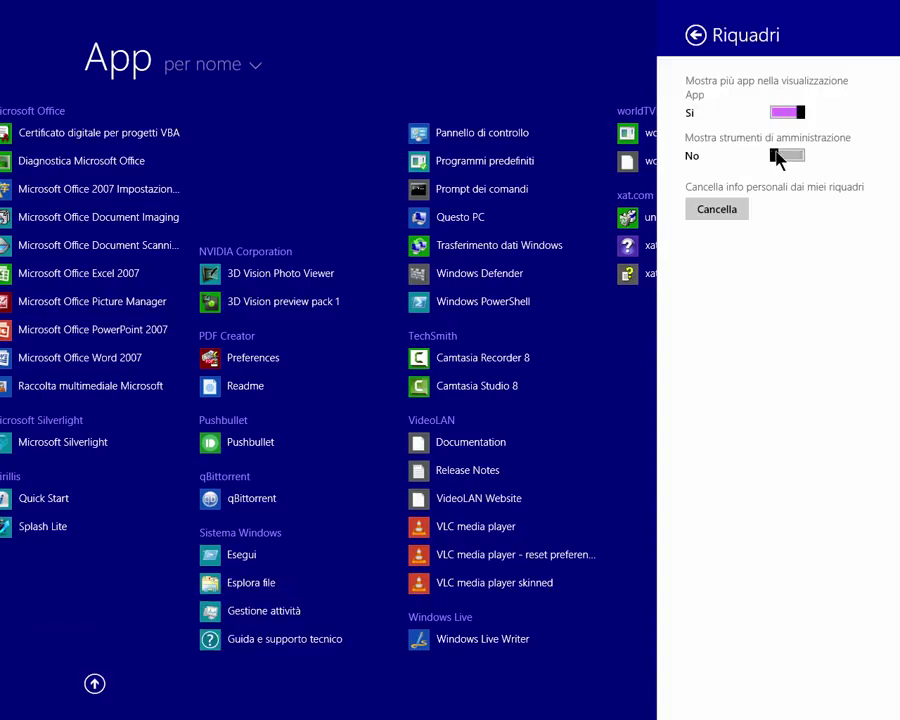
click(776, 157)
click(729, 214)
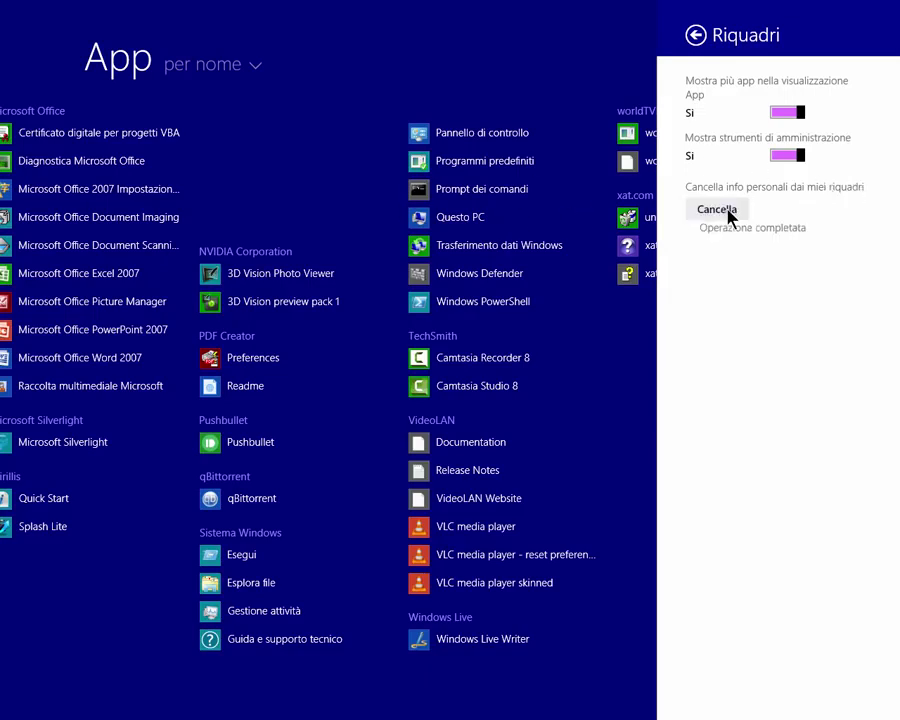
- Open the Guida from Impostazioni and view the online "Schermata Start" tutorial page in the browser
click(696, 36)
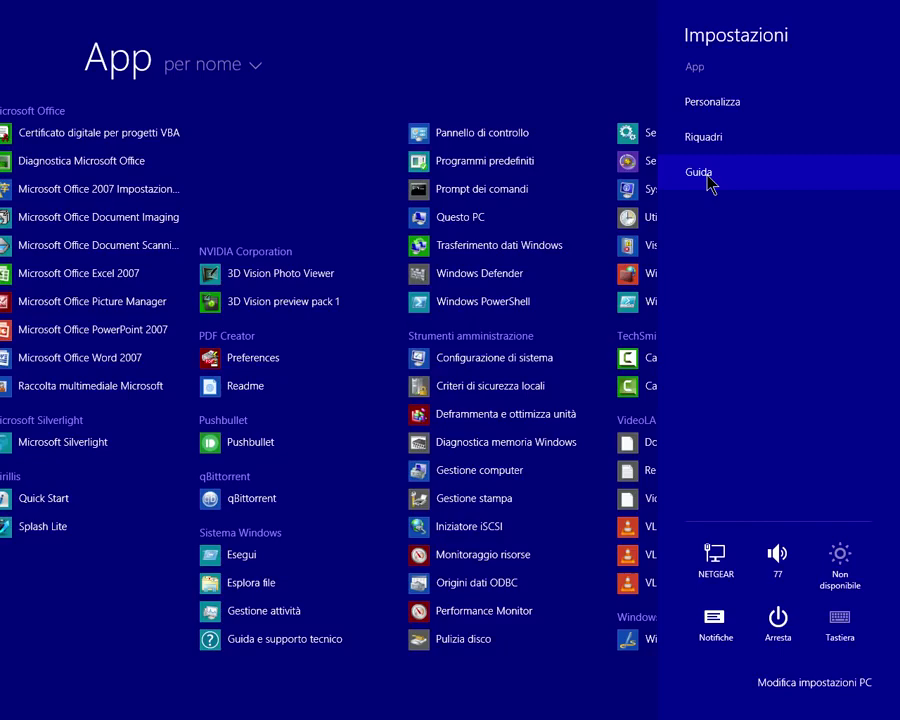
click(707, 176)
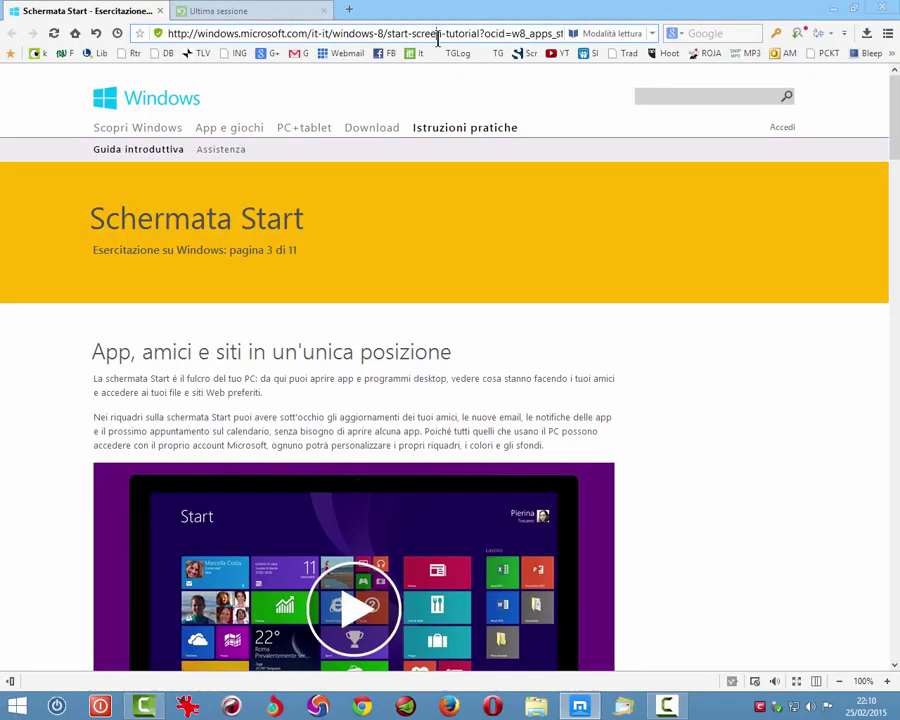
click(437, 37)
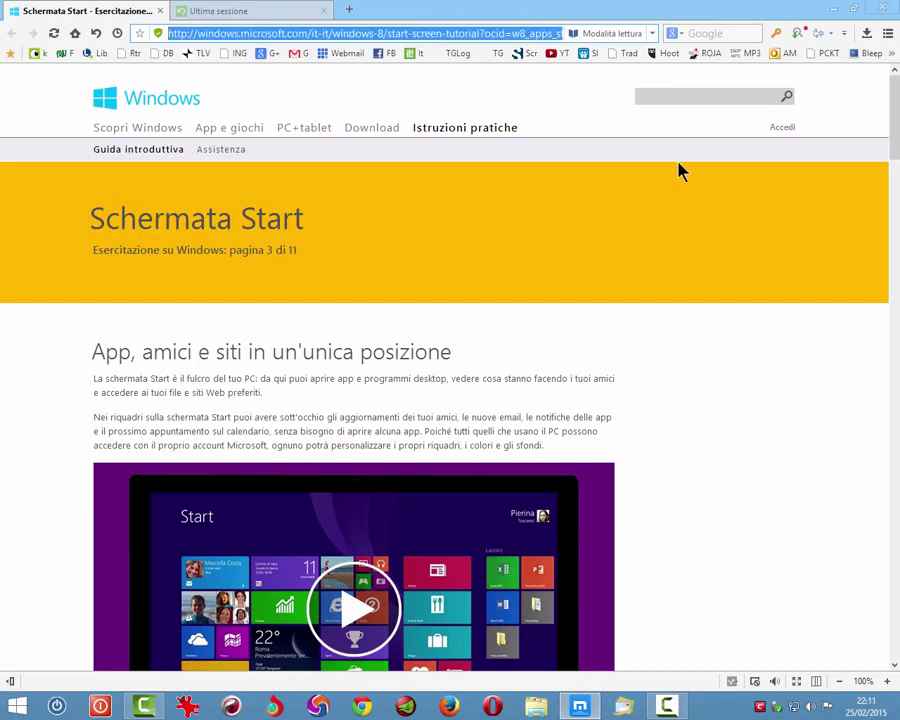
mouse_move(895, 140)
mouse_down()
mouse_move(886, 388)
mouse_move(894, 588)
mouse_move(886, 125)
mouse_up()
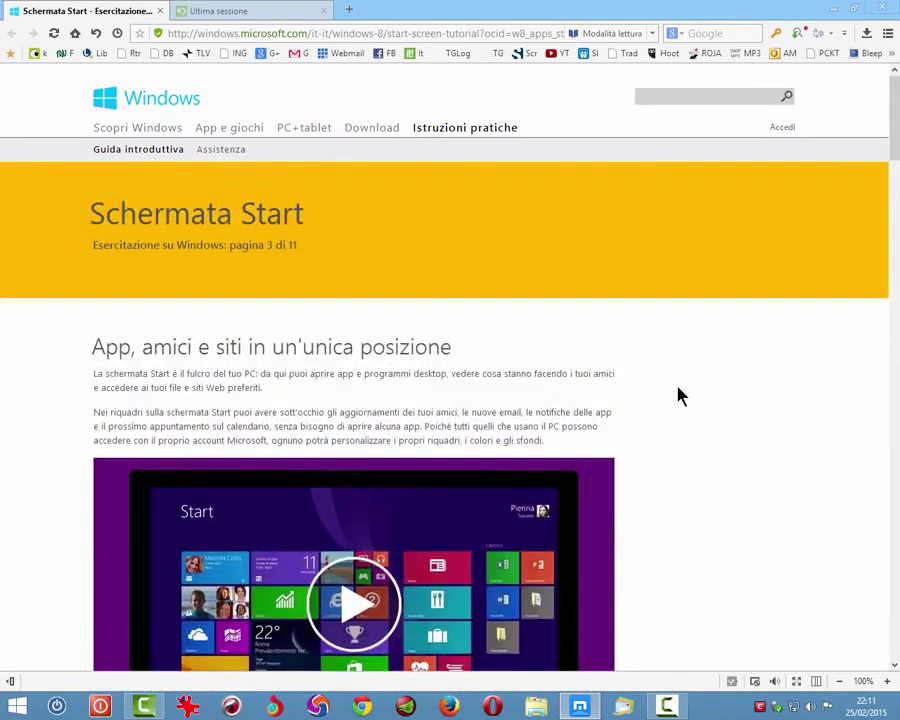